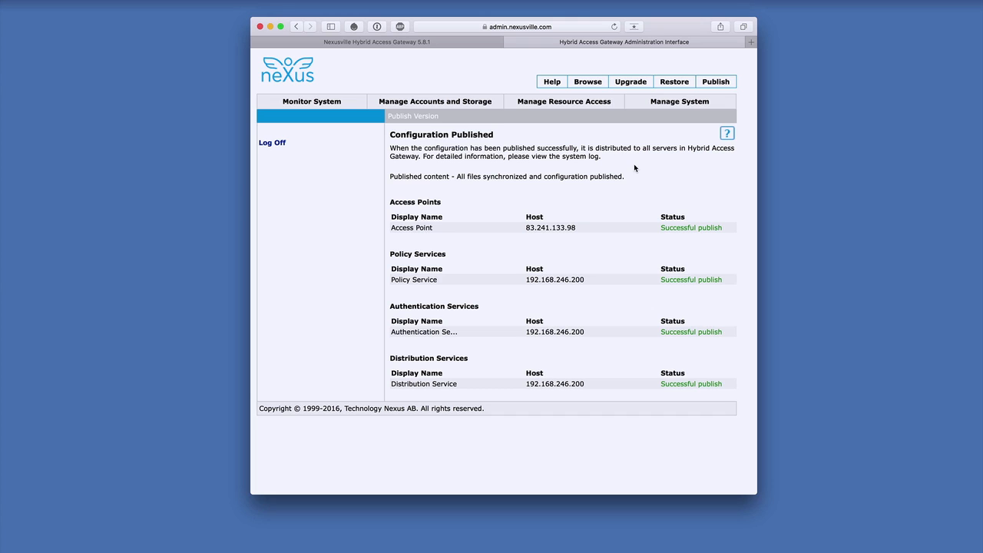
Step: Review the registered certificate authorities and server certificates in the system's certificate management
left_click(685, 101)
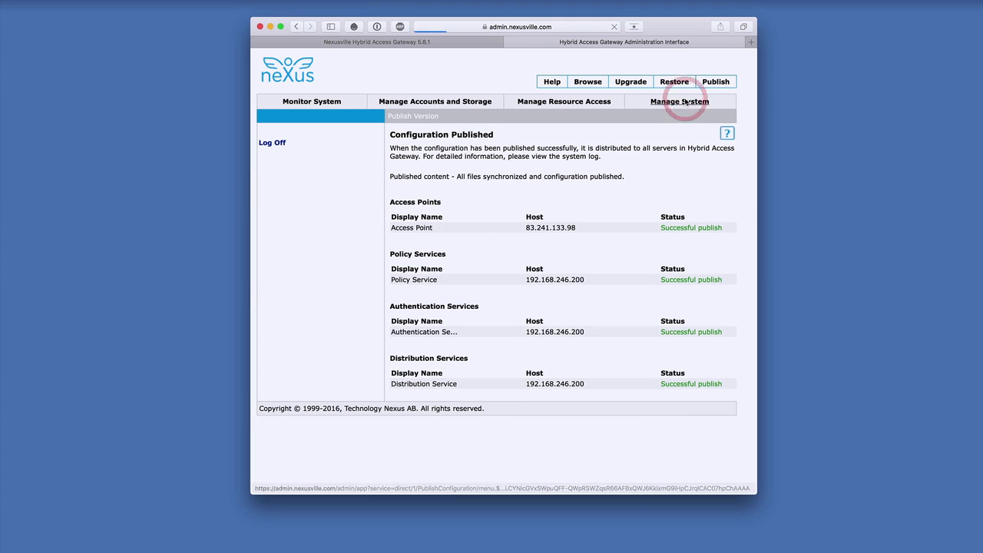
left_click(280, 145)
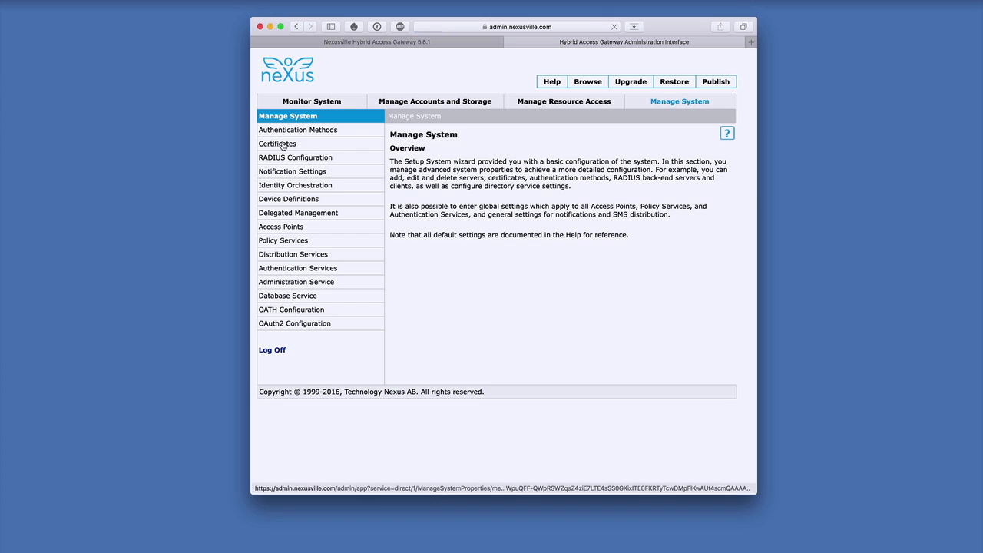
scroll(513, 356, "down", 5)
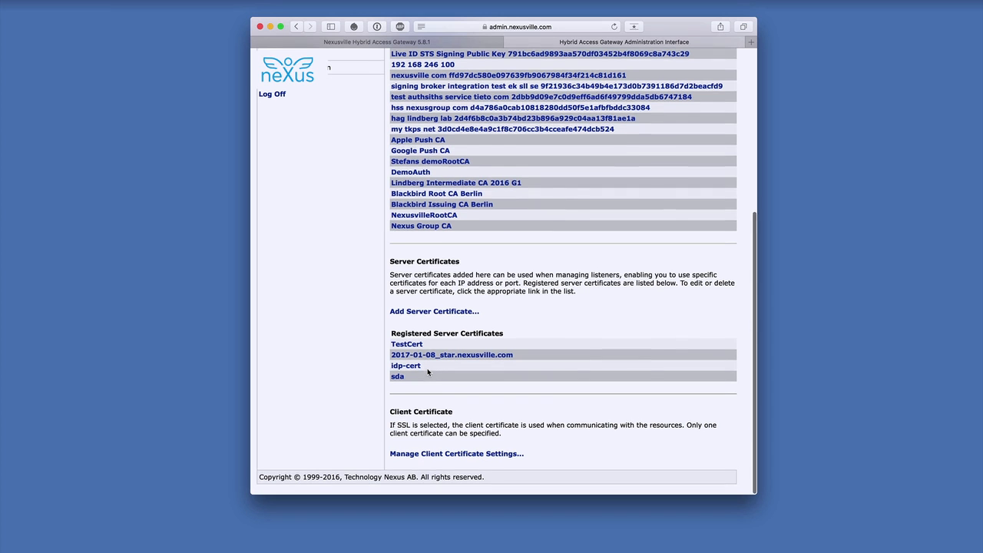
scroll(427, 372, "up", 5)
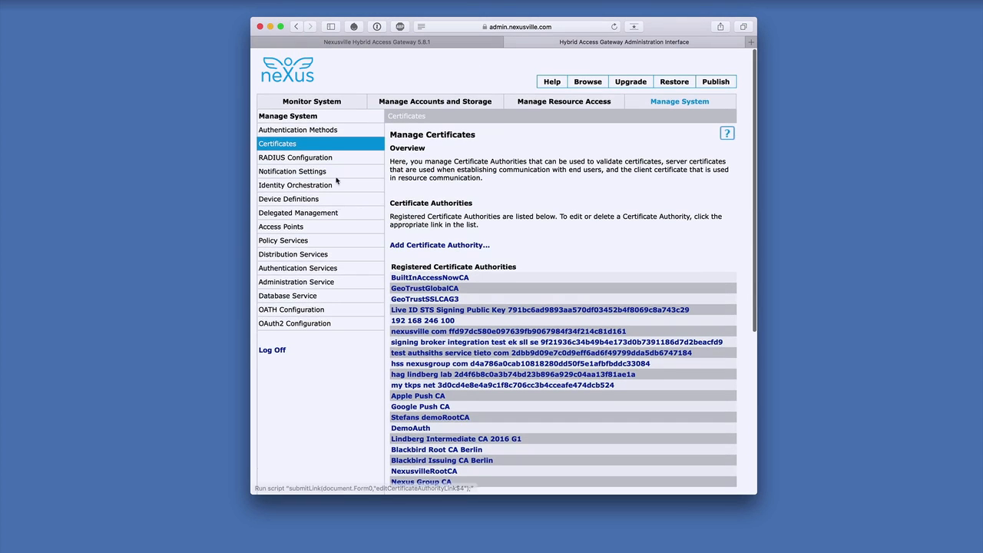
Step: Create a SAML federation named "Google IDP" acting as Identity Provider, with automatic metadata import disabled
left_click(551, 101)
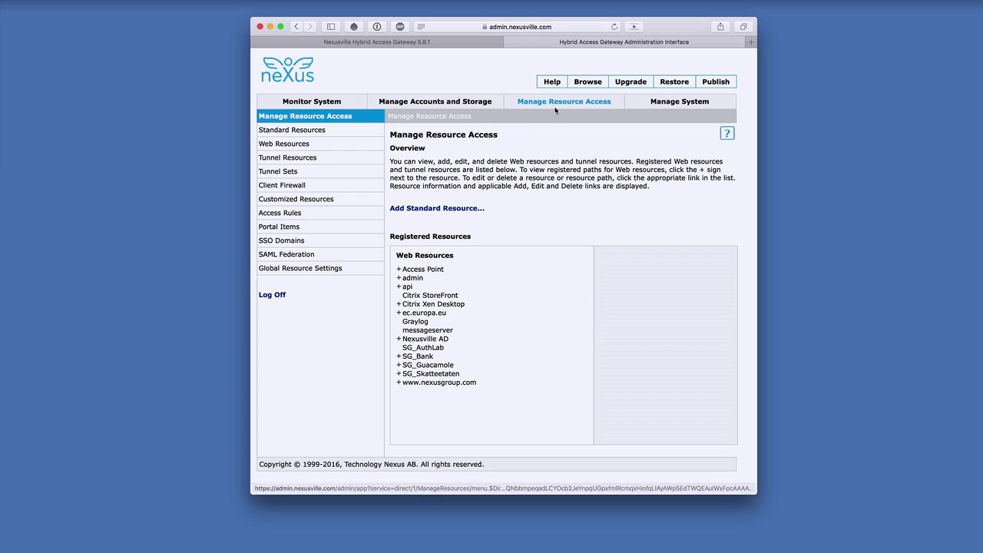
left_click(286, 254)
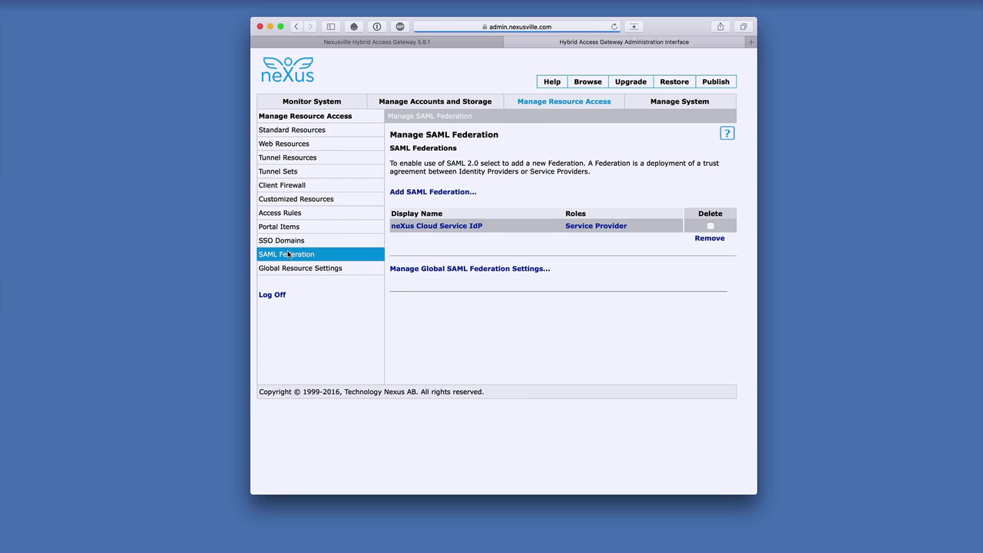
left_click(429, 191)
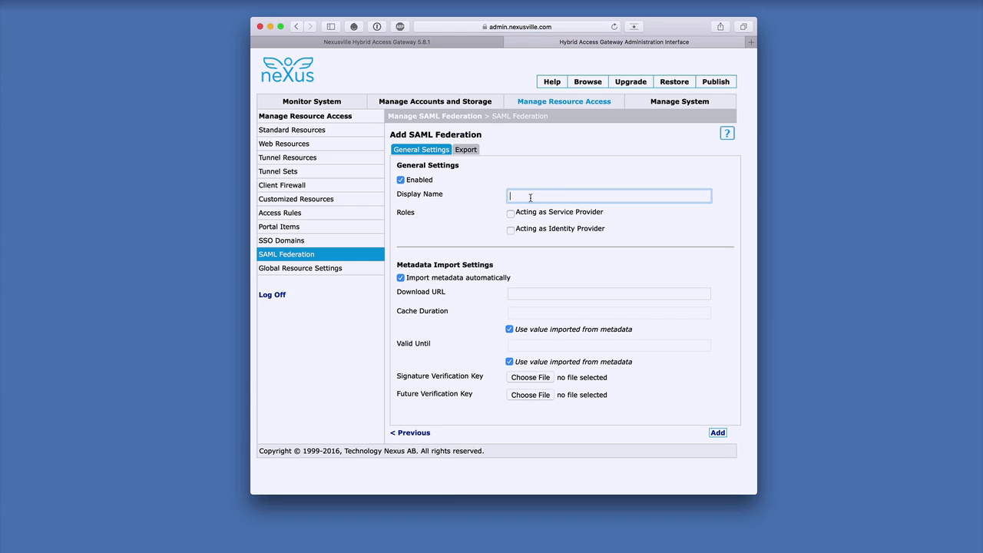
type("Google IDP")
left_click(511, 231)
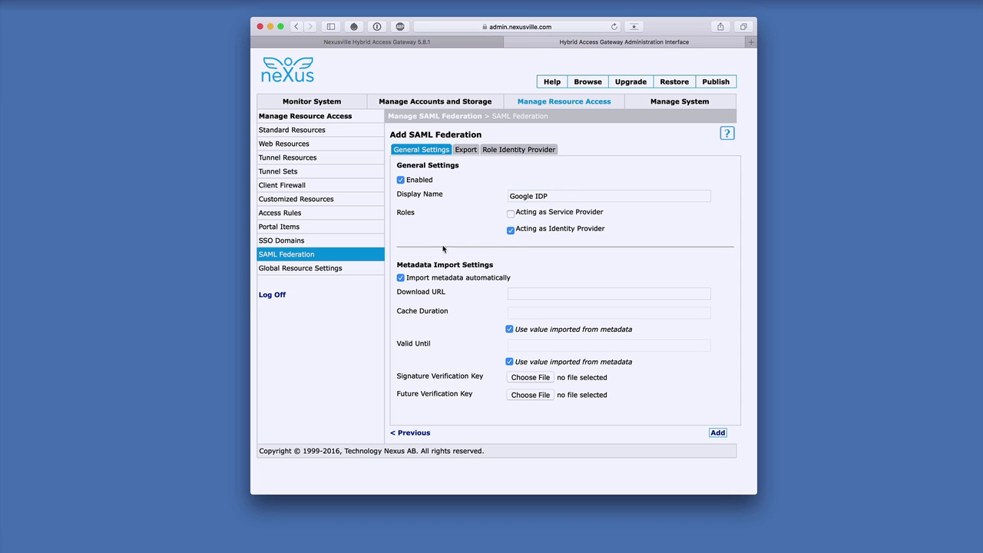
left_click(400, 278)
left_click(467, 151)
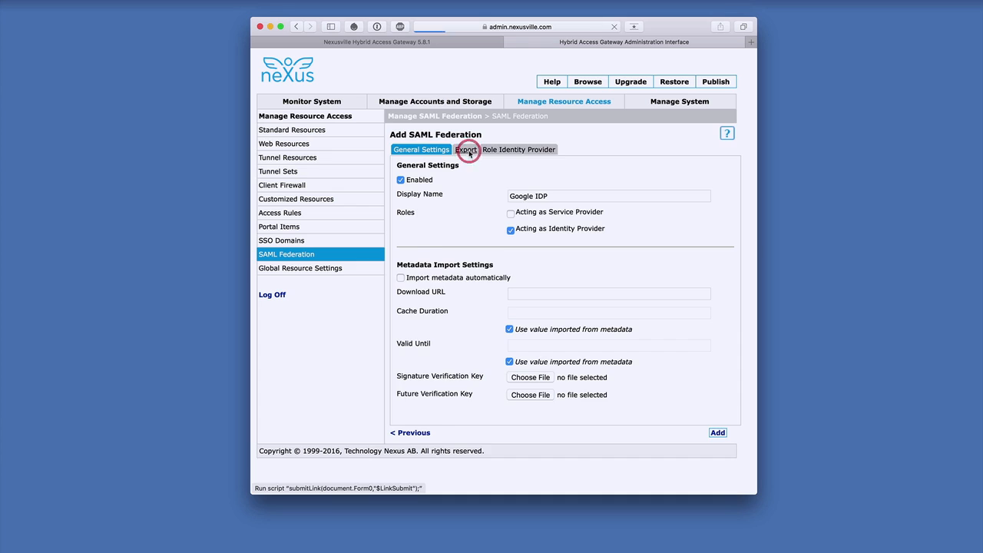
left_click(620, 221)
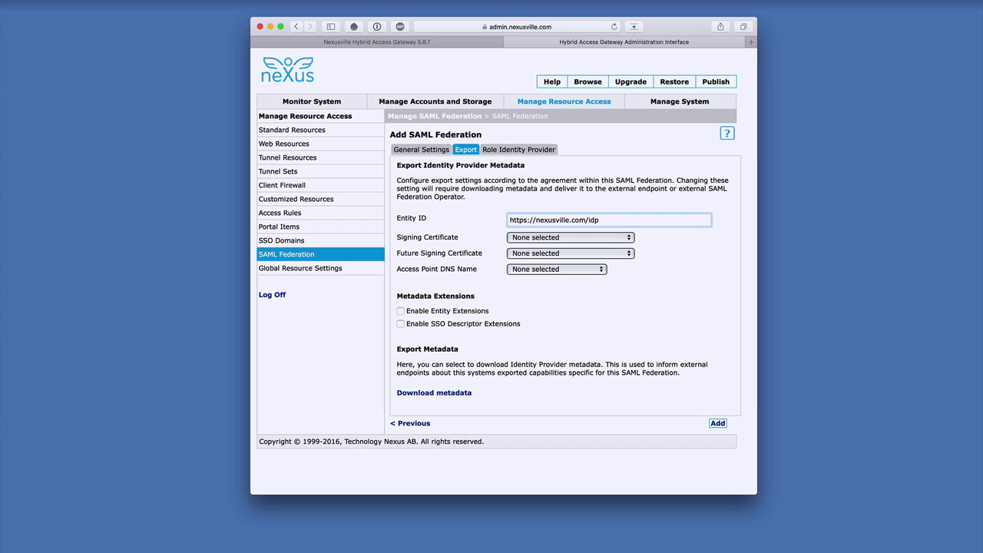
type("cloud")
key("Tab")
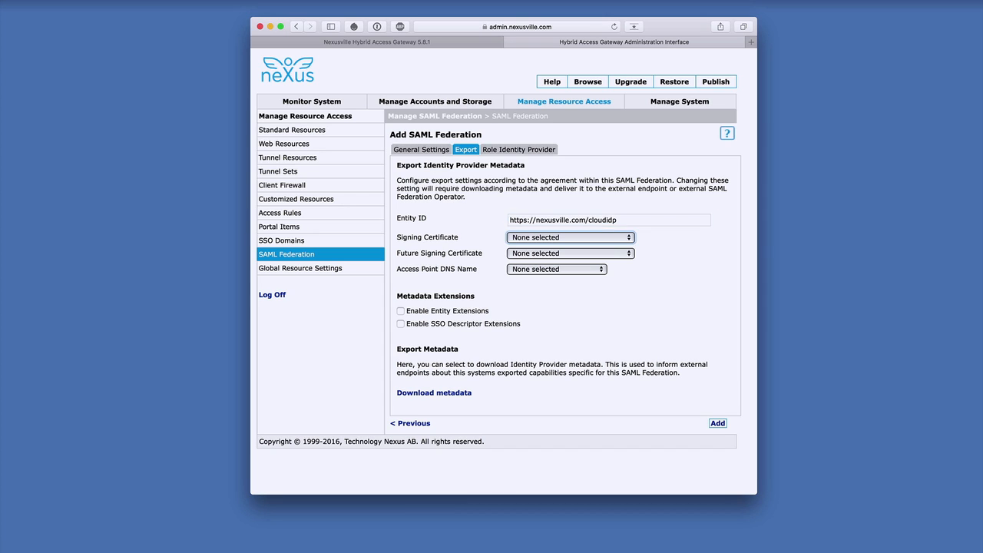
left_click(612, 238)
left_click(546, 272)
Step: Add a SAML 2.0 service provider to the federation manually with the display name "G Suite"
left_click(530, 152)
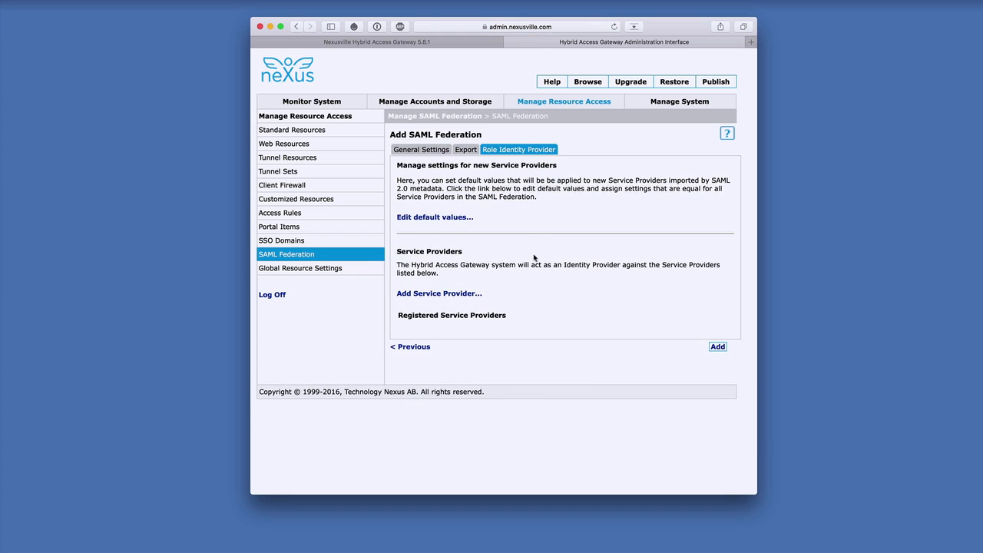
left_click(406, 297)
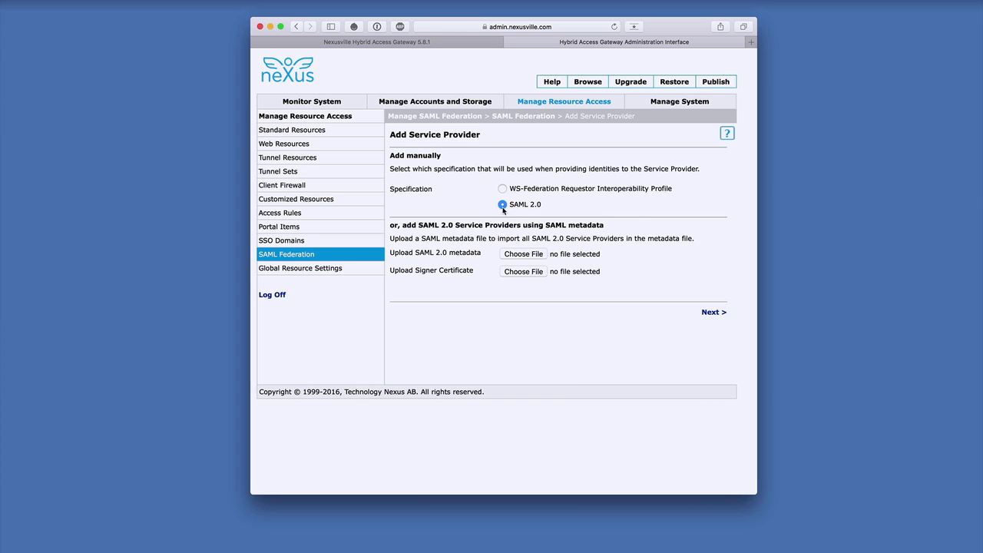
left_click(713, 313)
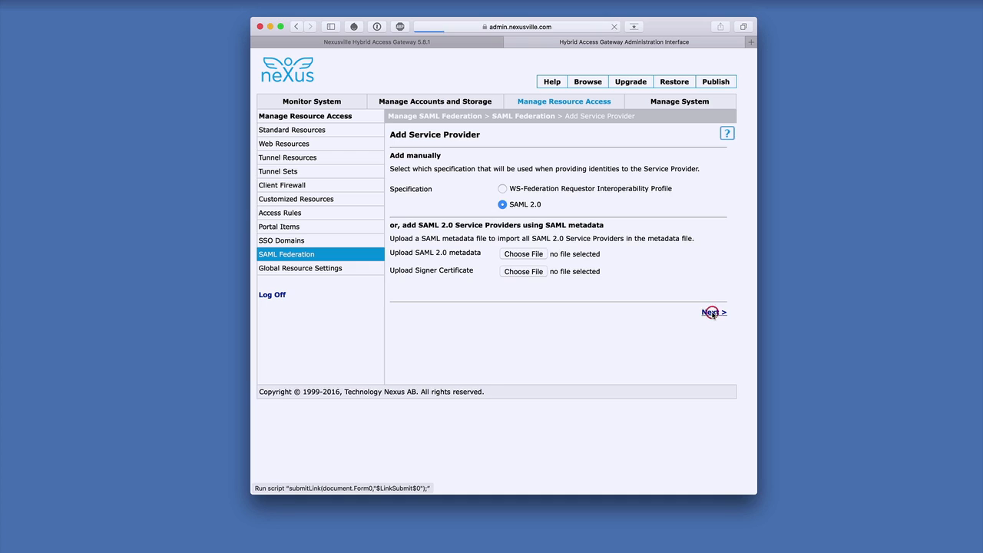
left_click(562, 215)
type("G Suite")
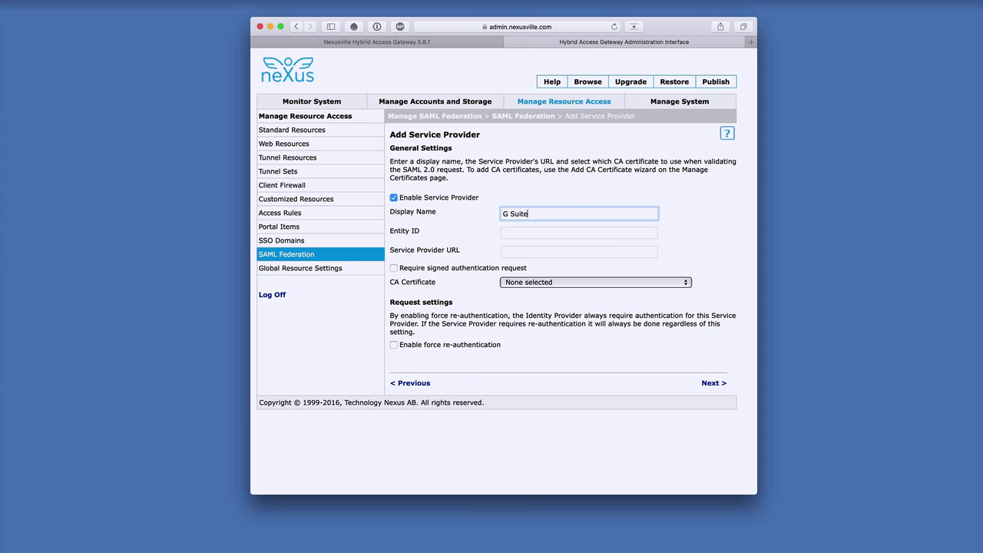
Step: Set the G Suite service provider's entity ID to google.com/a/nexusville.com
left_click(539, 230)
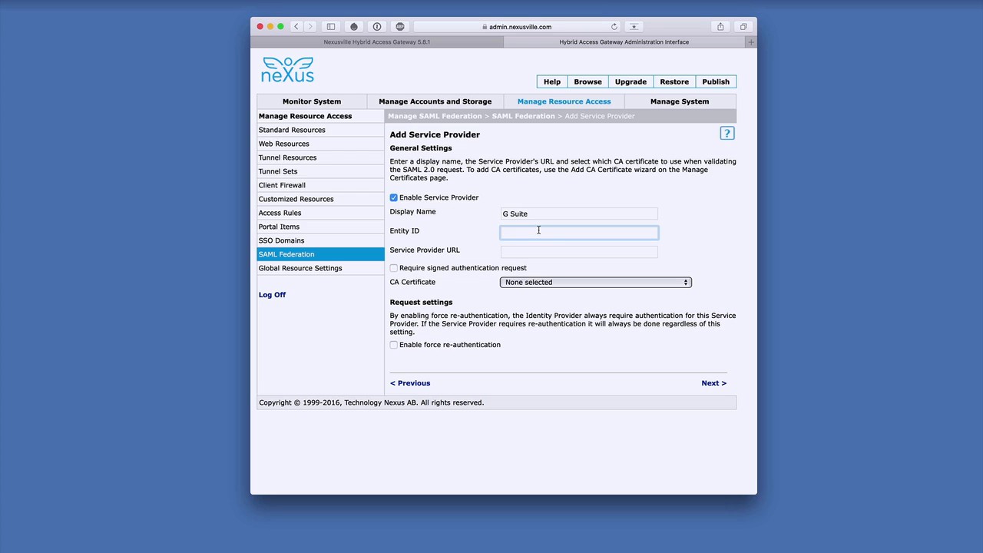
type("g")
key("BackSpace")
type("google.com/a/nexusville.com")
key("Tab")
type("https")
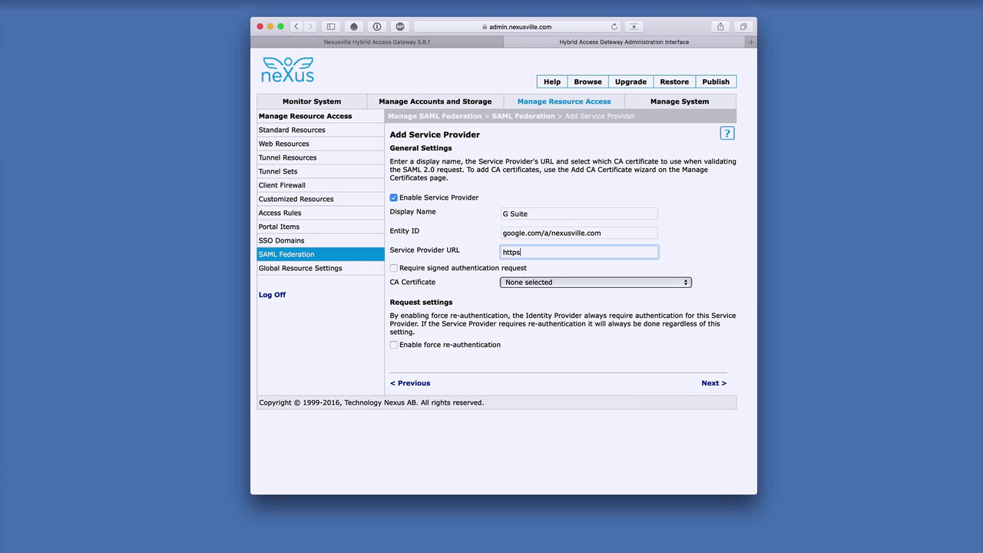
type("://www.google.com/a/nexusville.com/acs")
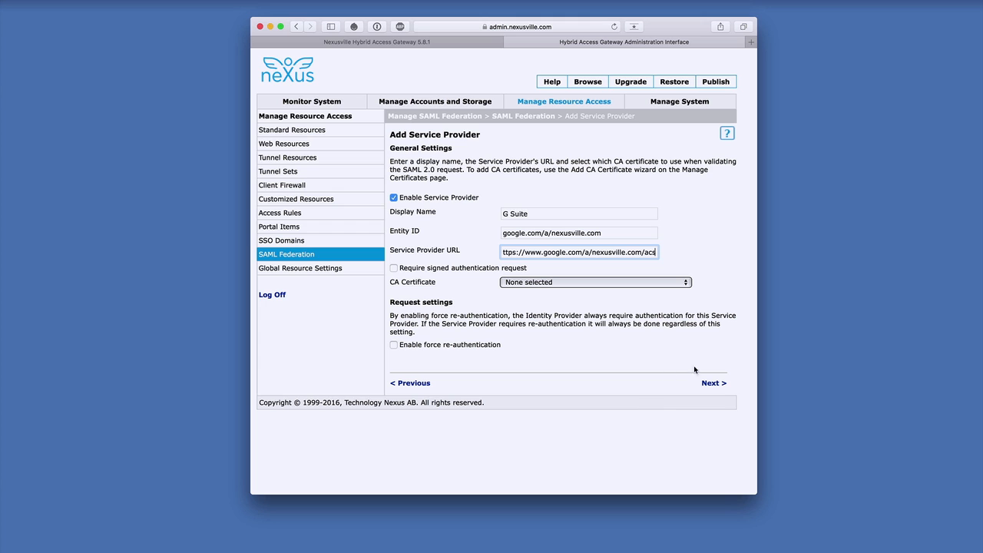
Step: Set the source of subject to E-mail in the service provider's assertion settings
left_click(713, 383)
left_click(713, 383)
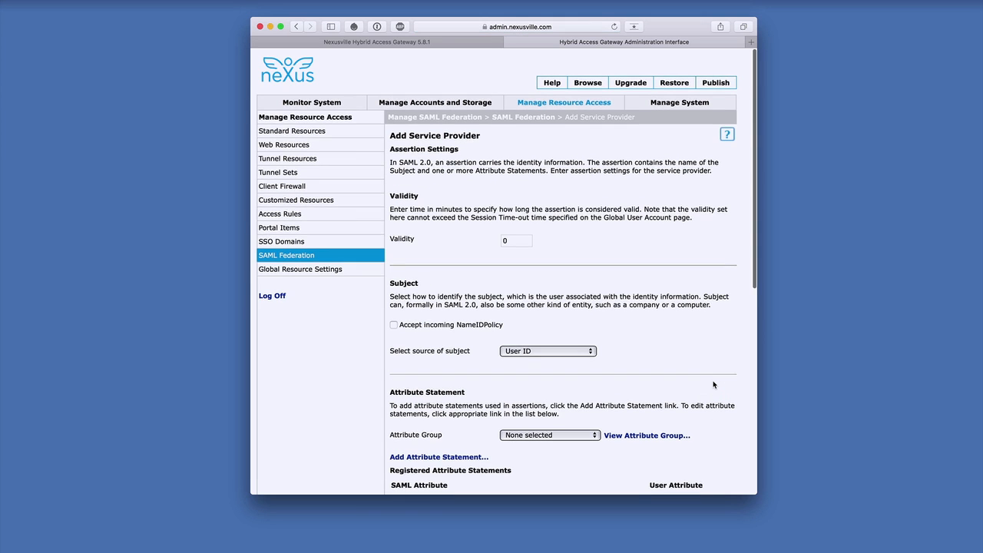
left_click(589, 352)
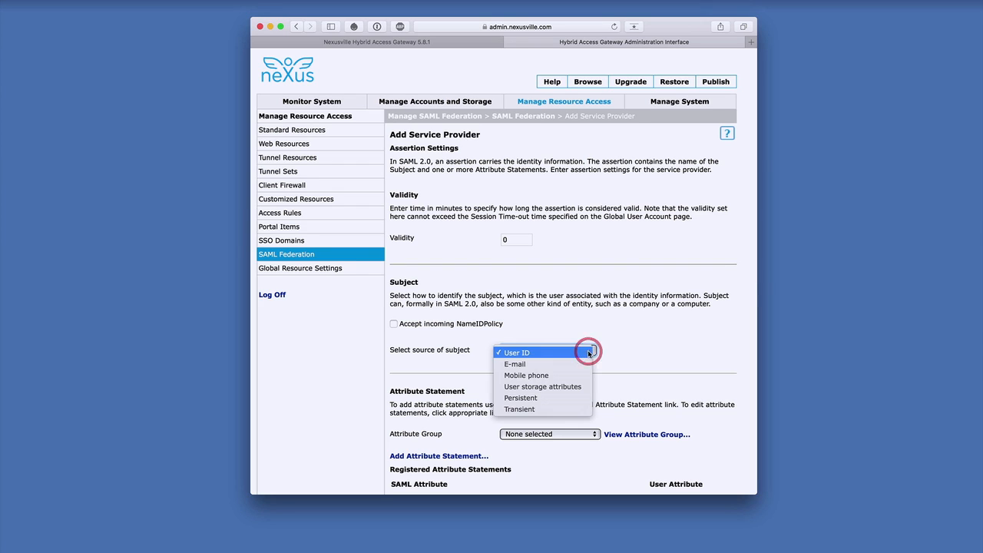
left_click(568, 368)
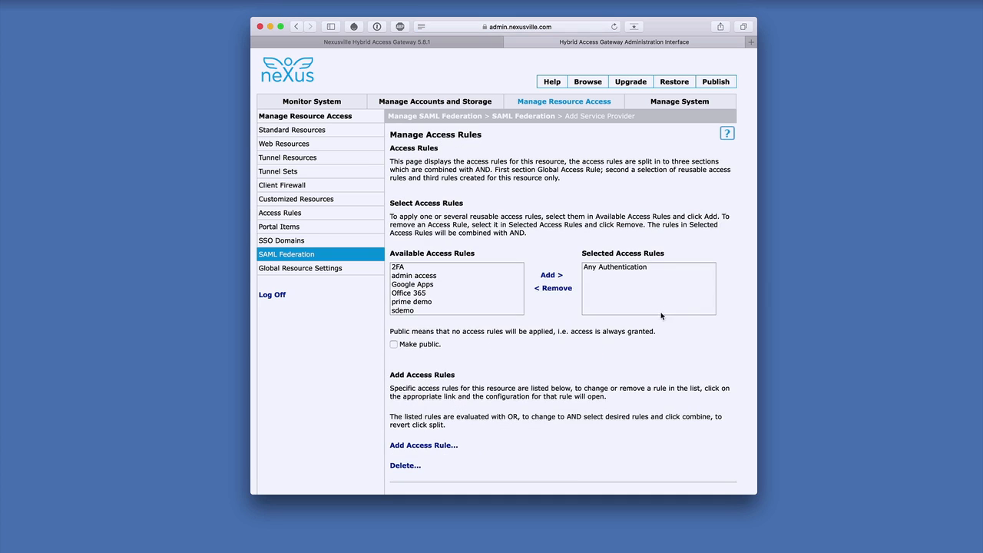
Step: Replace the selected access rule "Any Authentication" with "Google Apps" for the service provider
left_click(622, 268)
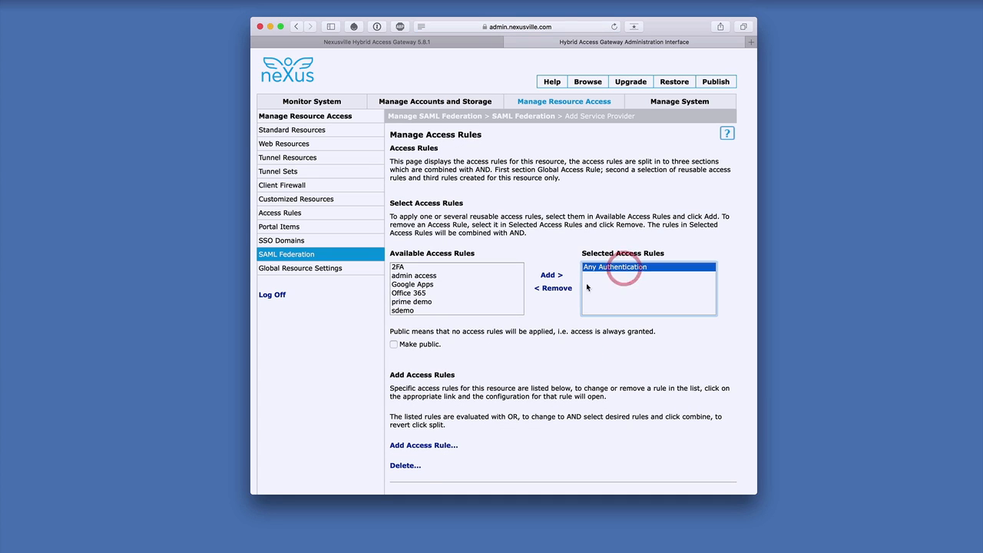
left_click(553, 289)
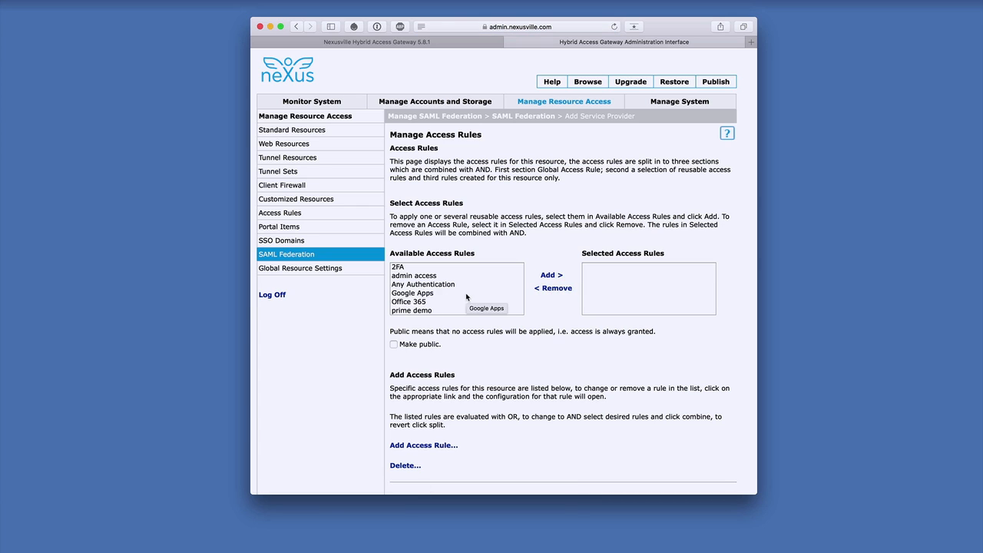
left_click(417, 293)
left_click(551, 275)
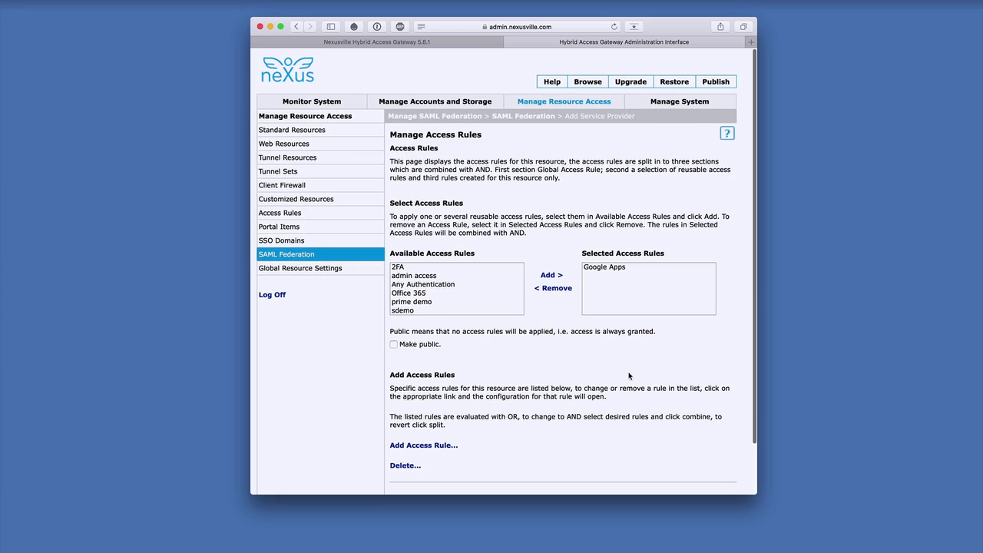
Step: Save the G Suite service provider with the Google IDP federation and publish the configuration
scroll(687, 398, "down", 3)
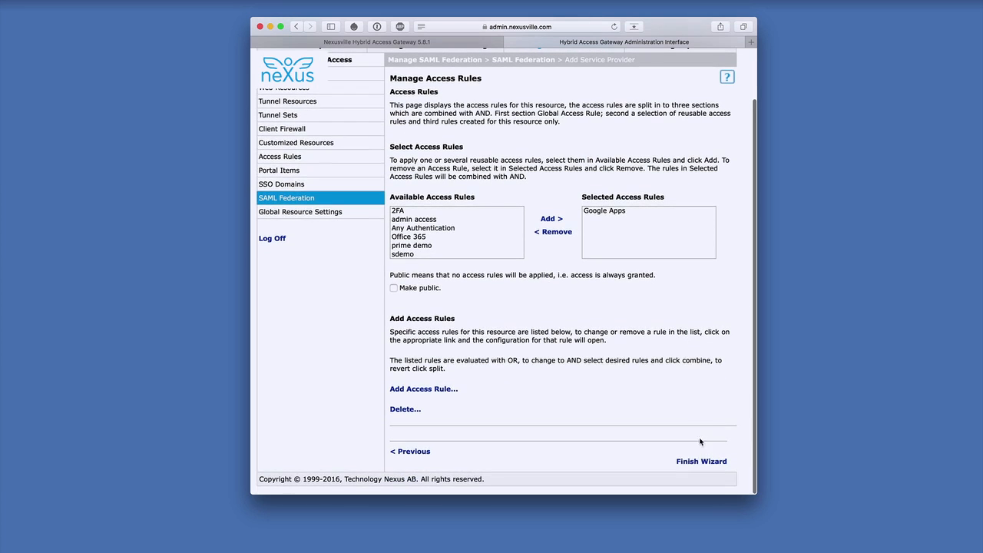
left_click(700, 461)
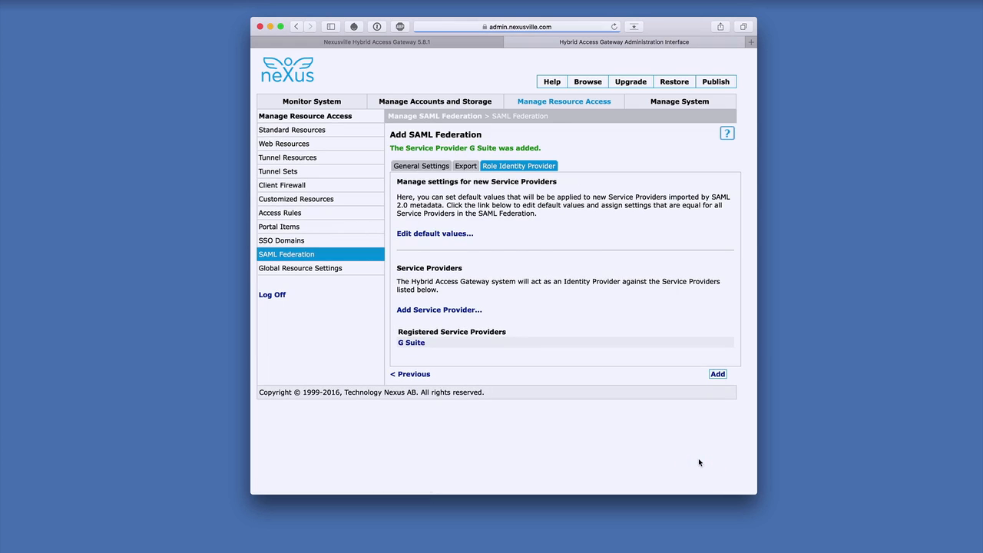
left_click(717, 374)
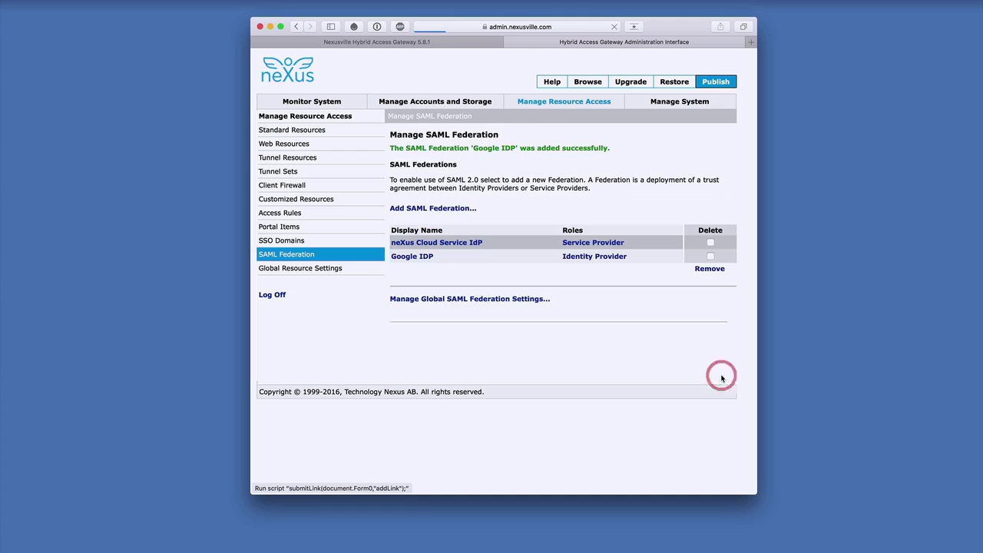
left_click(717, 82)
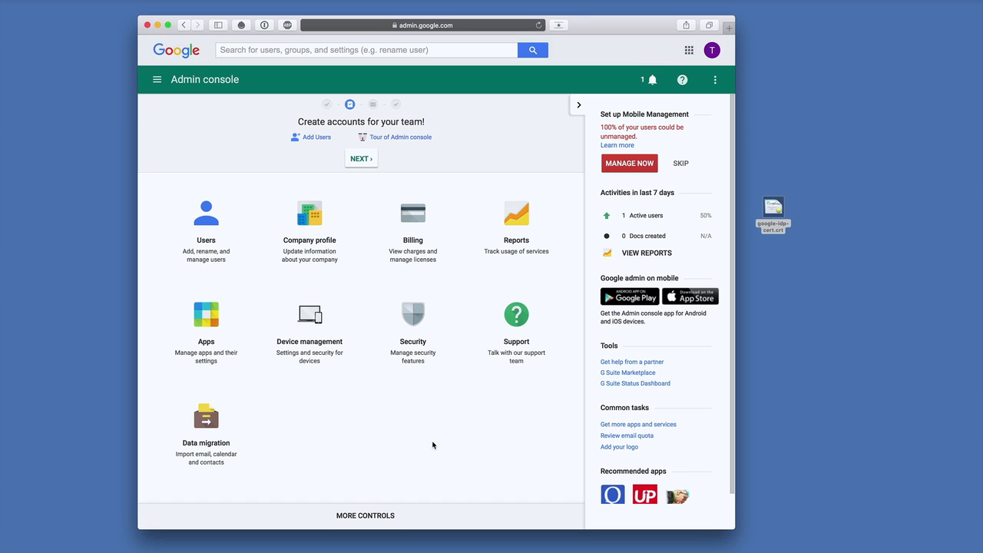
Step: Enable SSO with a third party identity provider in the Google Admin console's security settings
left_click(419, 324)
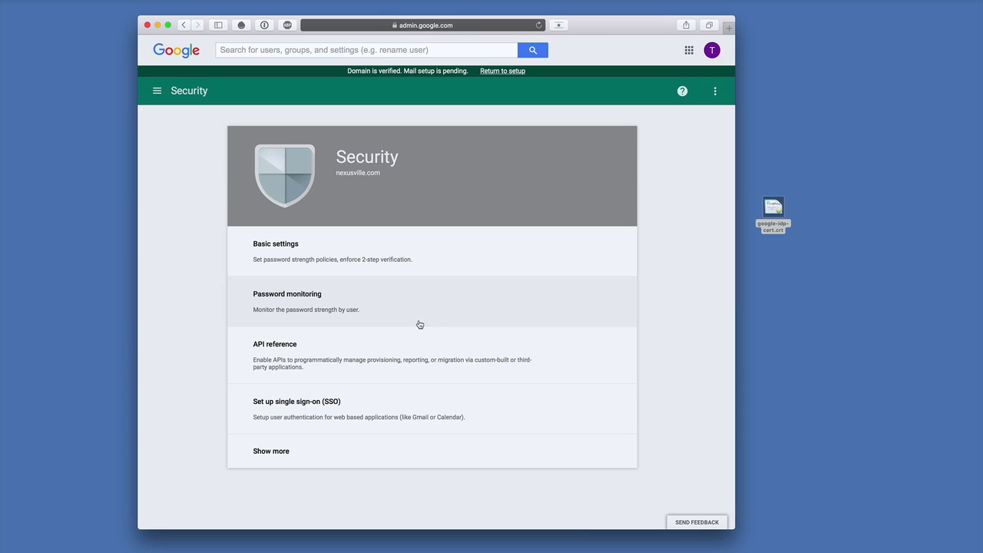
left_click(411, 400)
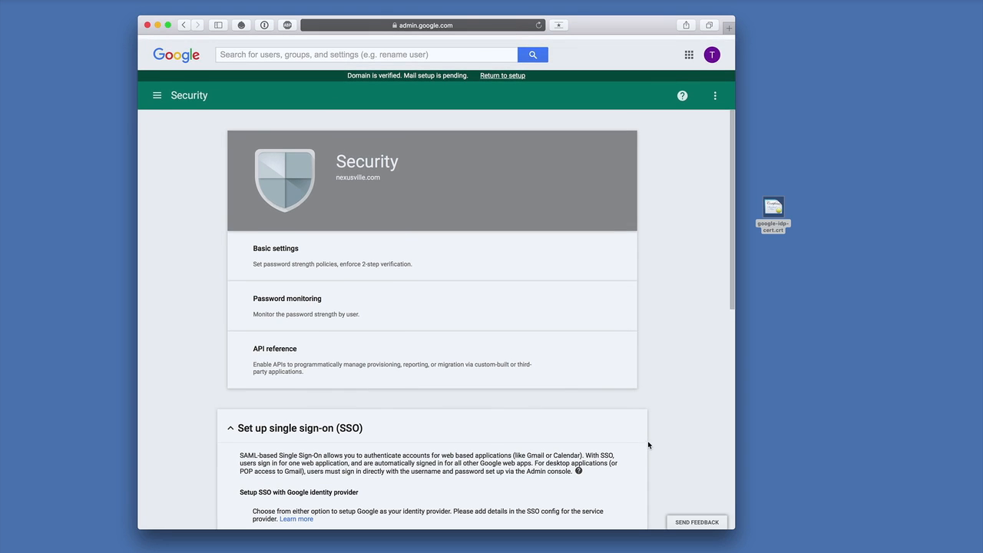
scroll(686, 459, "down", 3)
scroll(686, 459, "down", 10)
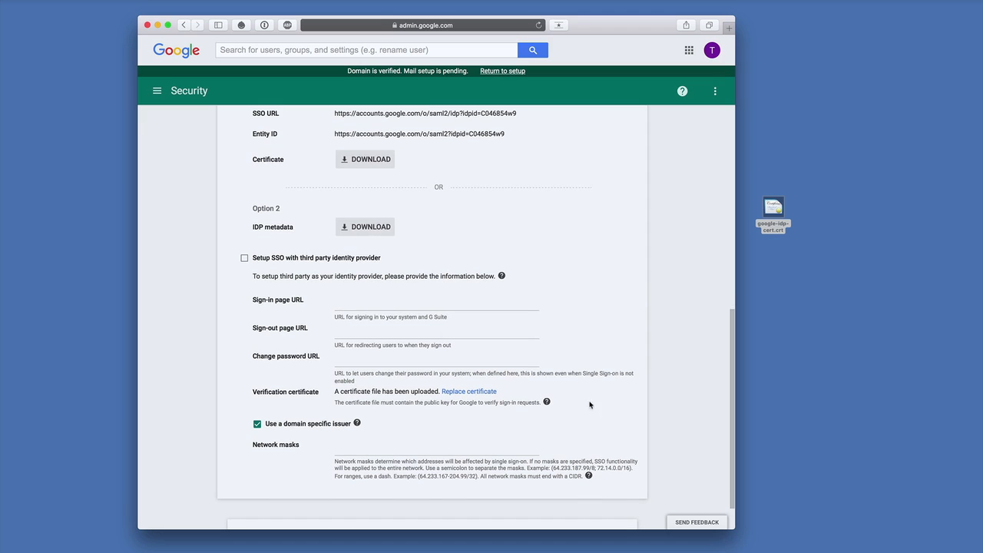
left_click(244, 260)
left_click(353, 307)
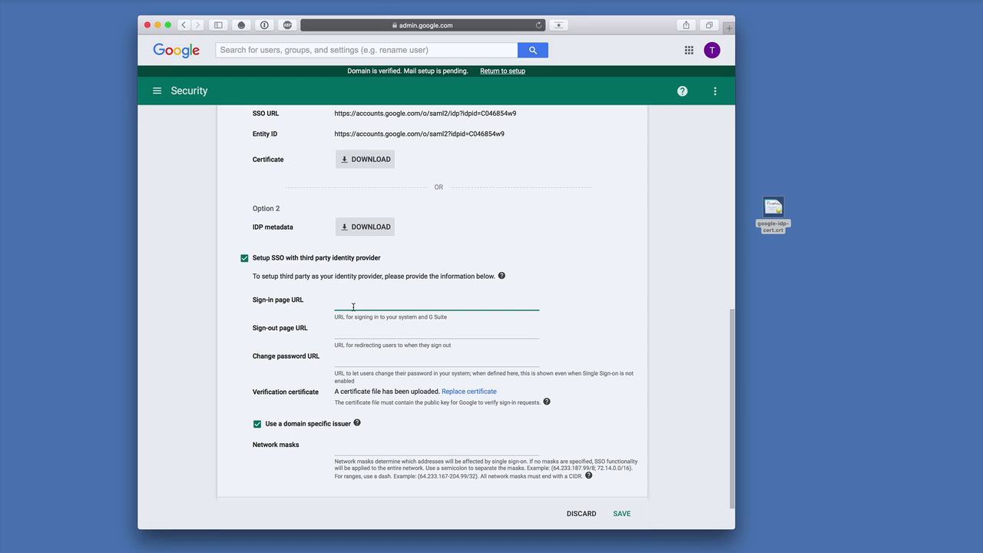
type("https://ag3.nexusville.com/wa/auth/saml/")
key("Tab")
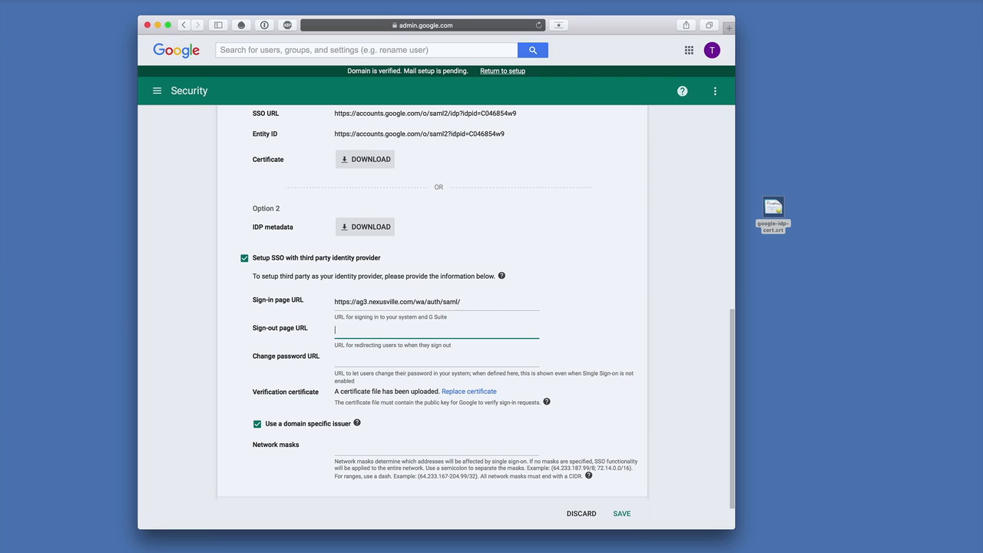
type("https://ag3.nexusville.com/wa/_prelogout.html")
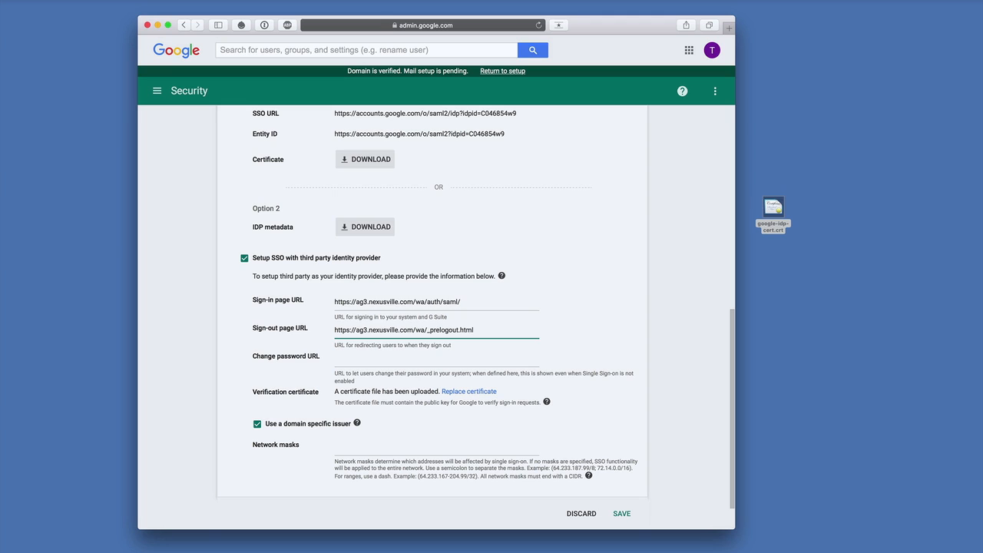
key("Tab")
type("https://")
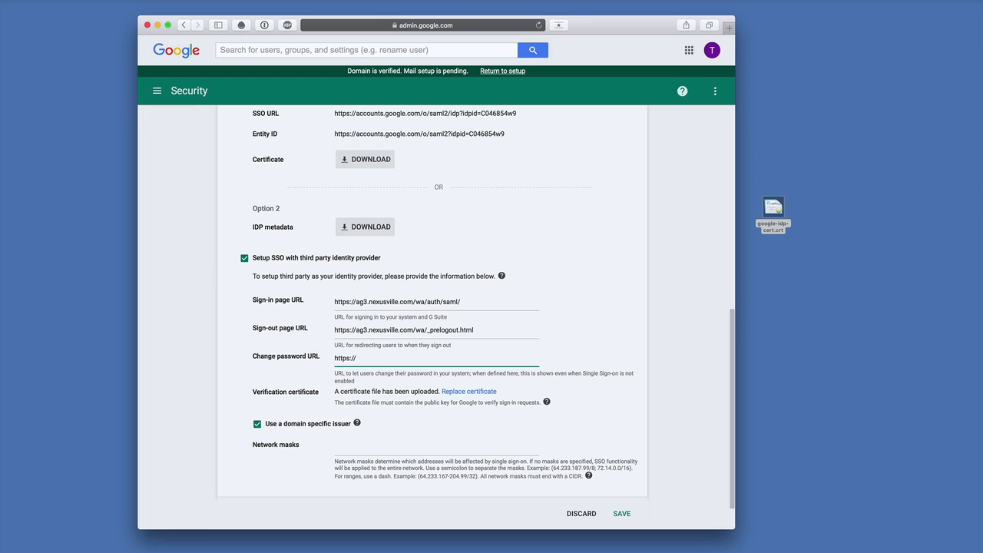
type("ag3.nexusville.com/wa/auth")
Step: Choose google-idp-cert.crt as the replacement verification certificate and save the third party SSO settings
left_click(471, 392)
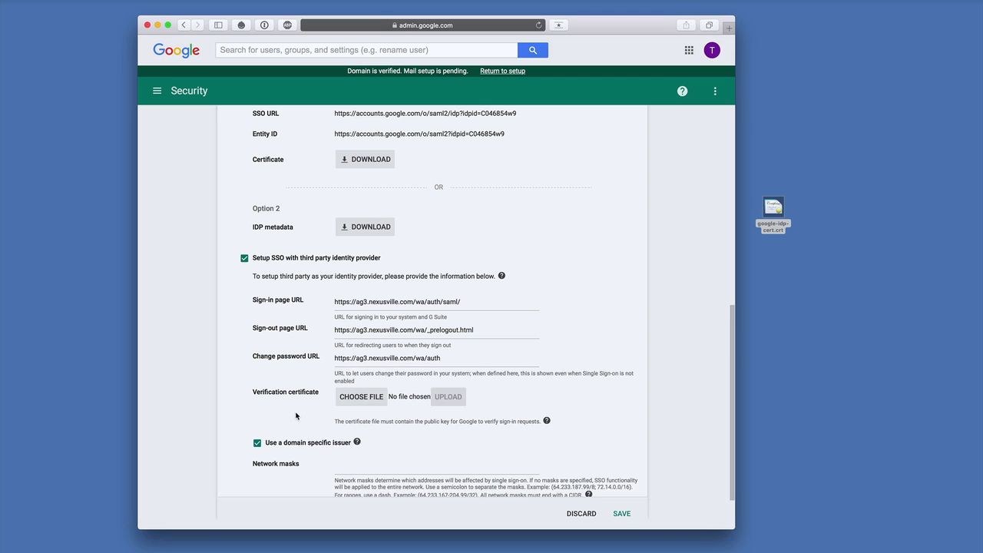
left_click(357, 405)
left_click(357, 404)
double_click(211, 71)
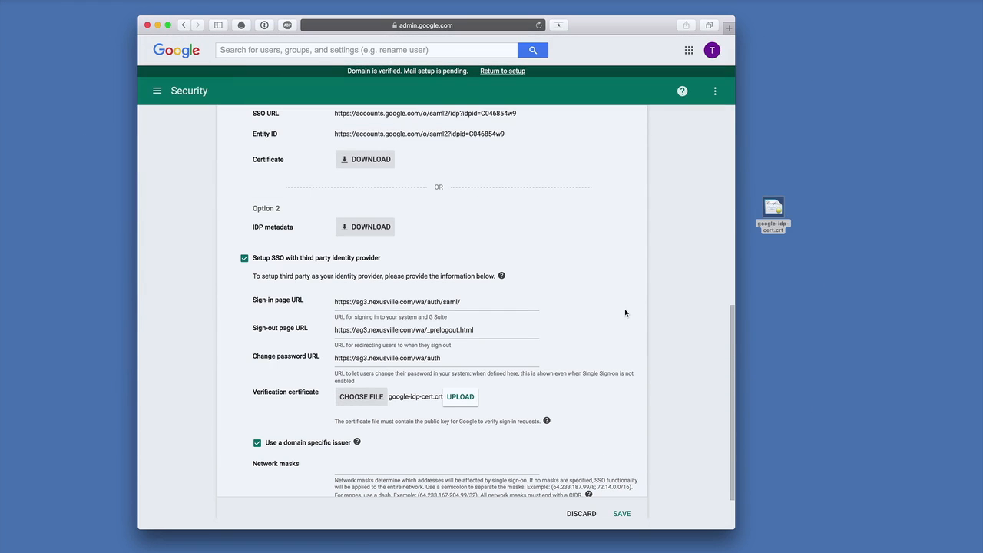
scroll(625, 313, "down", 3)
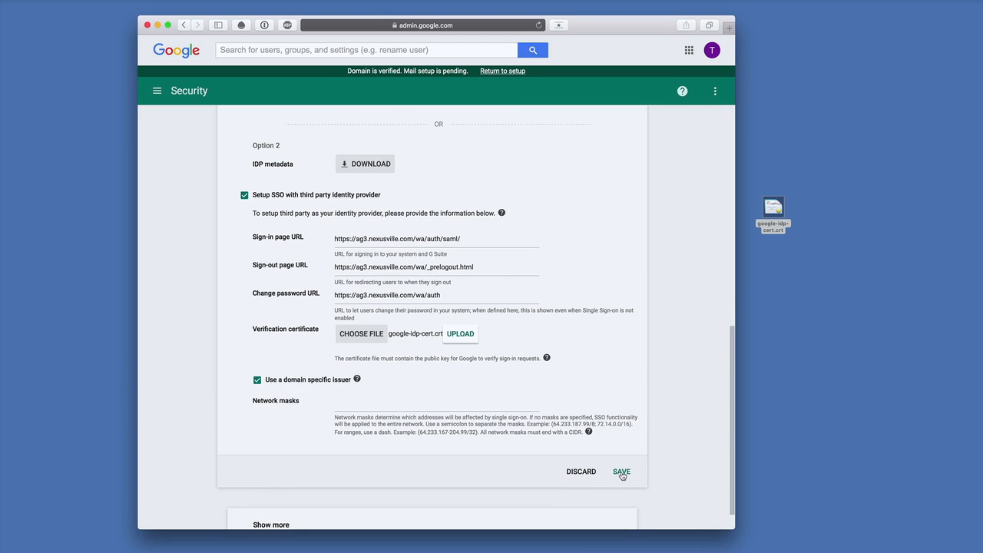
left_click(621, 471)
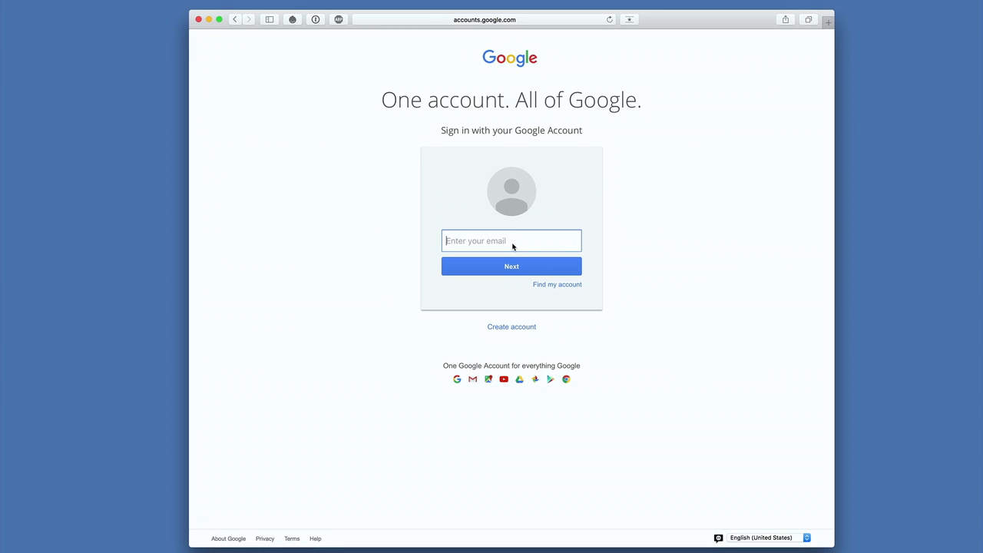
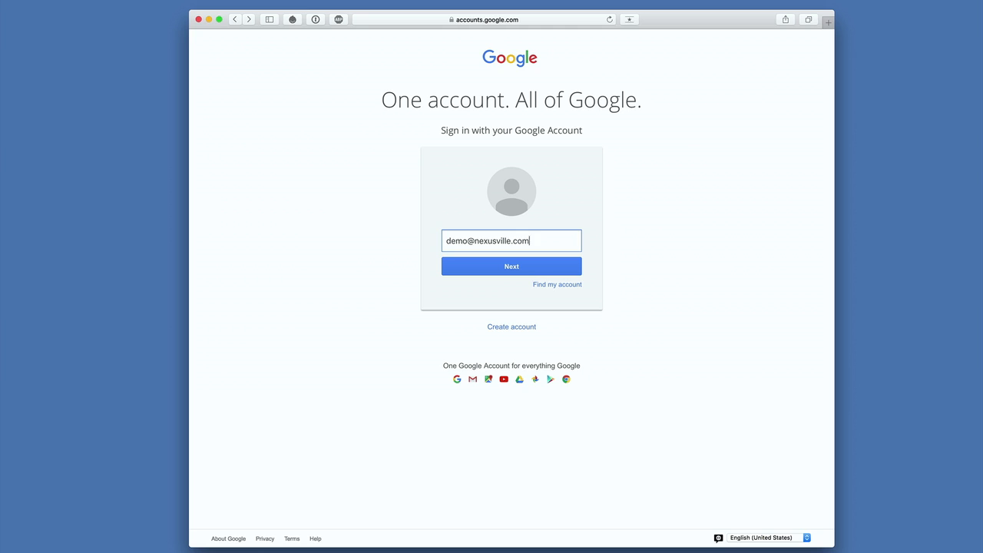
Step: Start a Google sign-in with the test account's email and request Nexus Personal Mobile authentication for user name demo
key("Return")
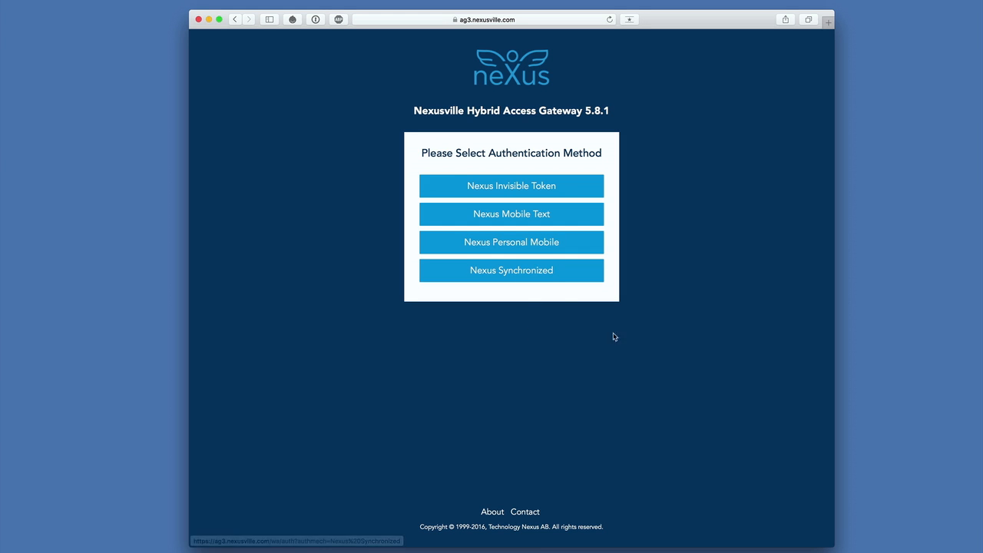
left_click(528, 247)
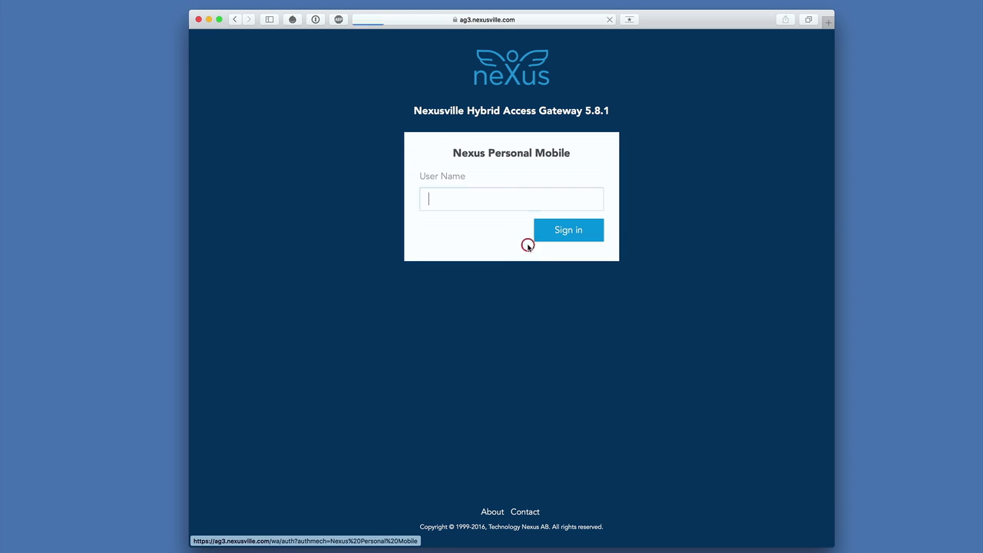
type("demo")
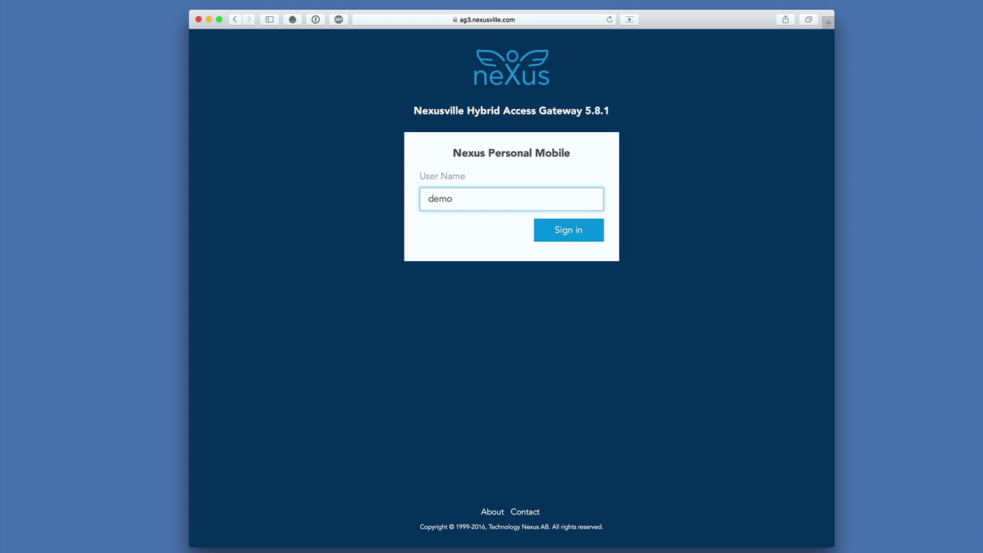
key("Return")
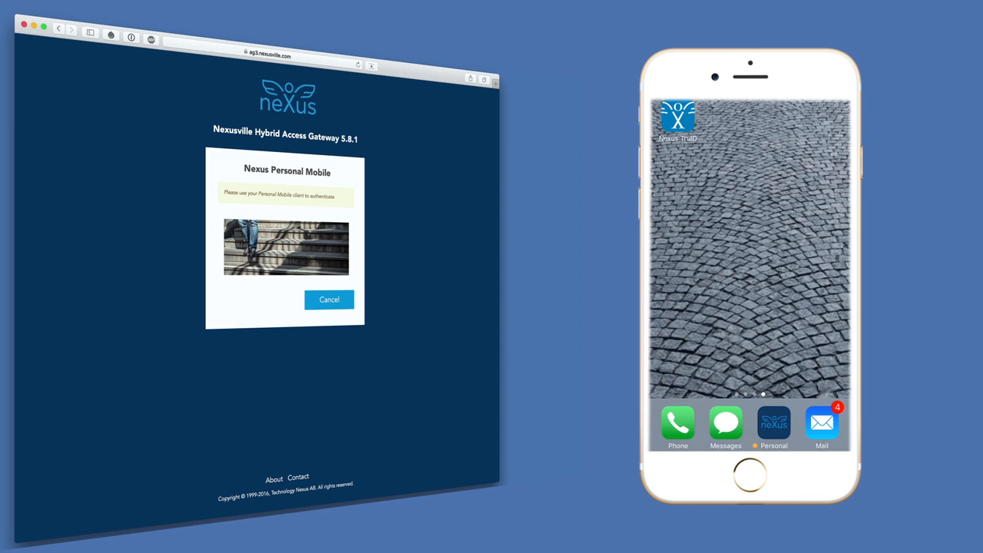
Step: Switch to the Personal app on the phone and accept the authentication image
left_click(774, 422)
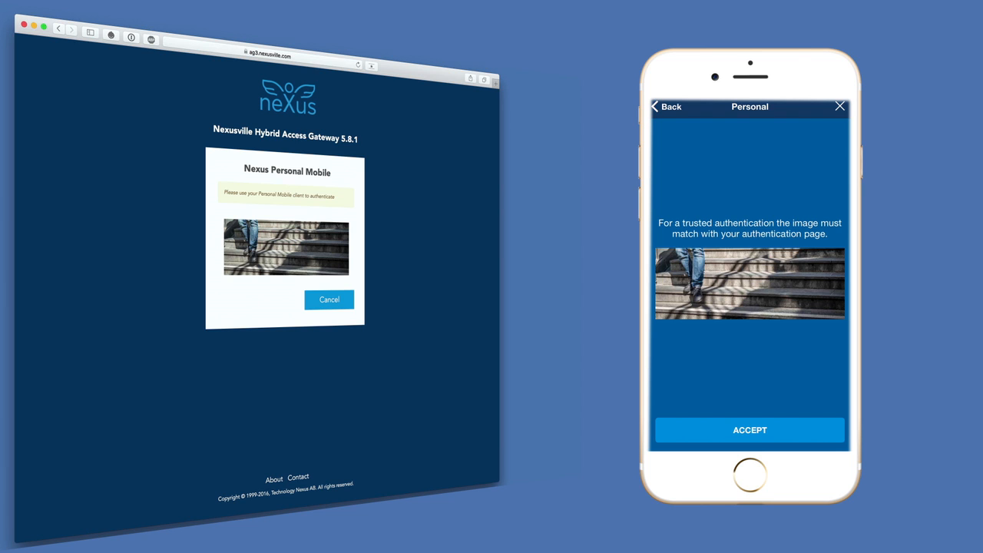
left_click(749, 430)
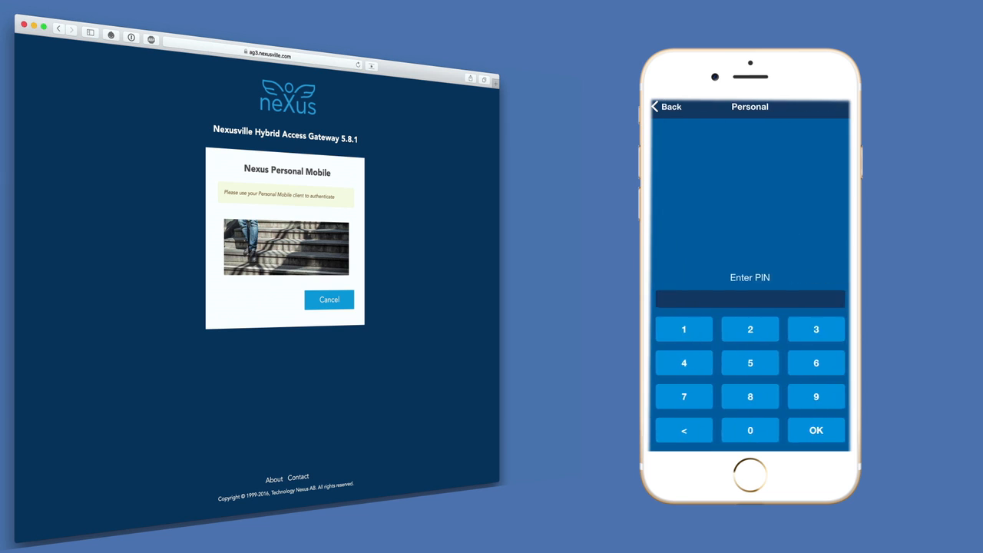